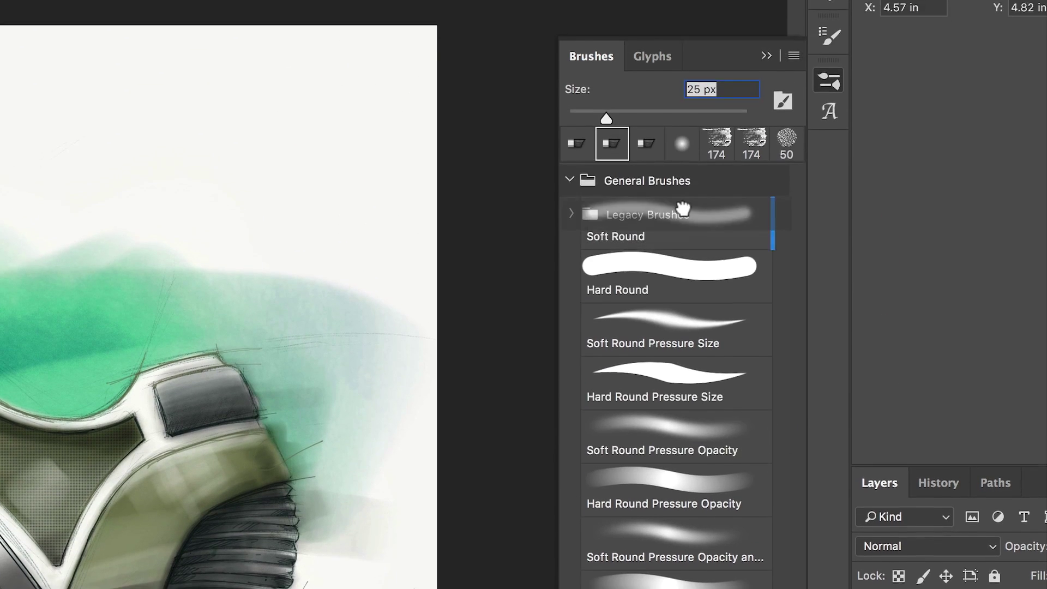
Drag the Legacy Brushes folder to a new position in the Brushes panel
left_click_drag(590, 403, 651, 202)
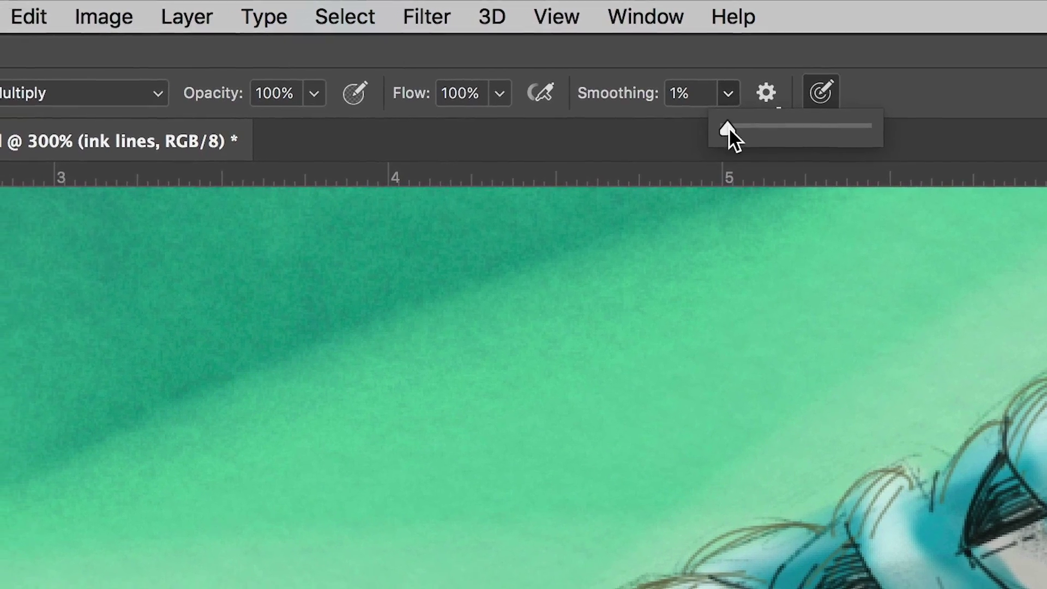
Raise stroke Smoothing past 66% to its 100% maximum
left_click_drag(709, 133, 884, 137)
left_click(940, 139)
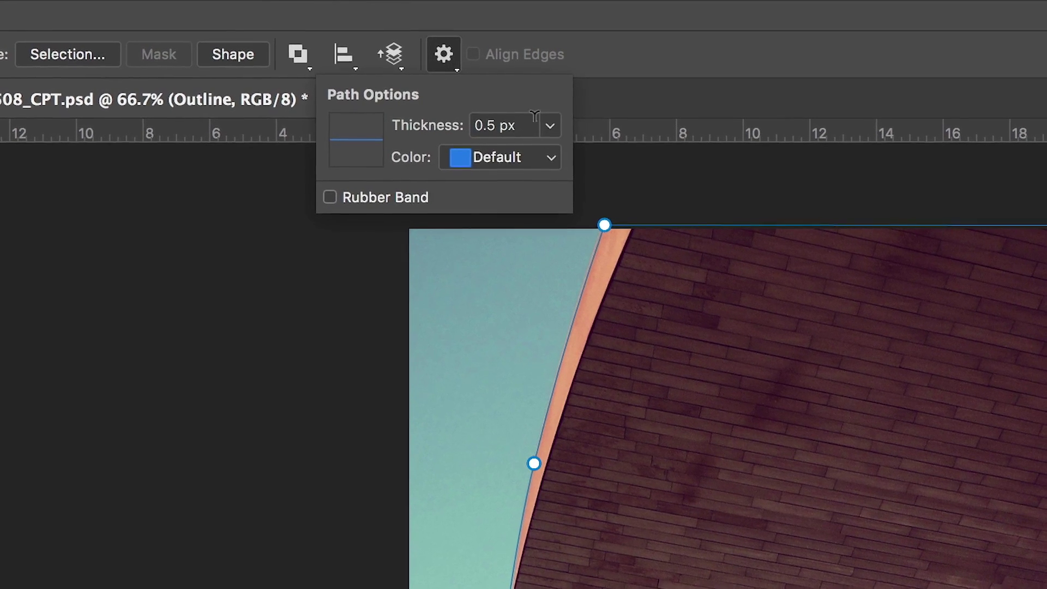
Display the path at 2 px thickness in green, then make one anchor a sharp corner
left_click(550, 128)
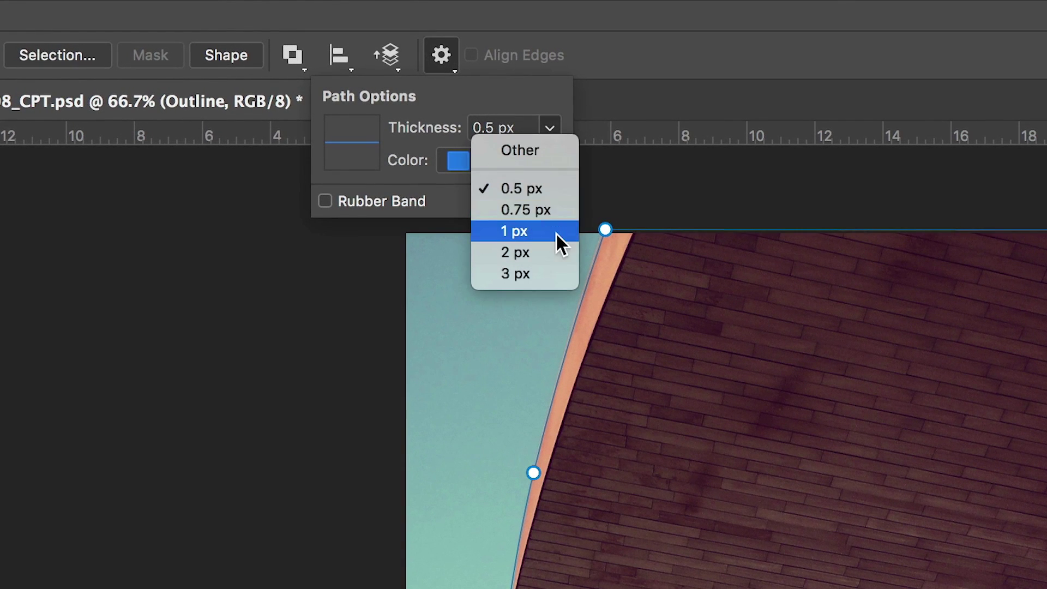
left_click(554, 252)
left_click(556, 161)
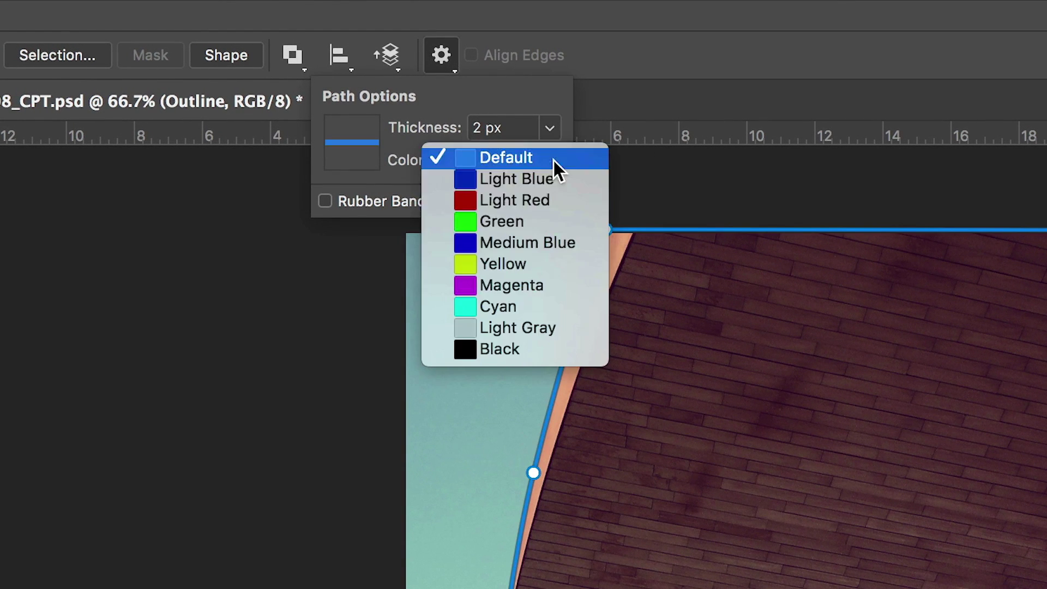
left_click(545, 223)
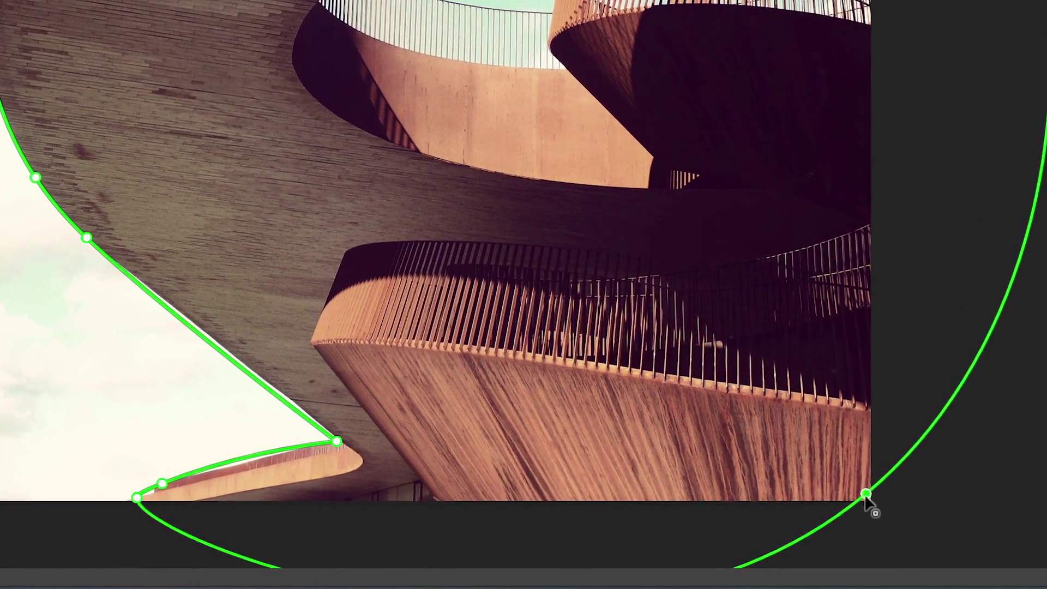
left_click(876, 502)
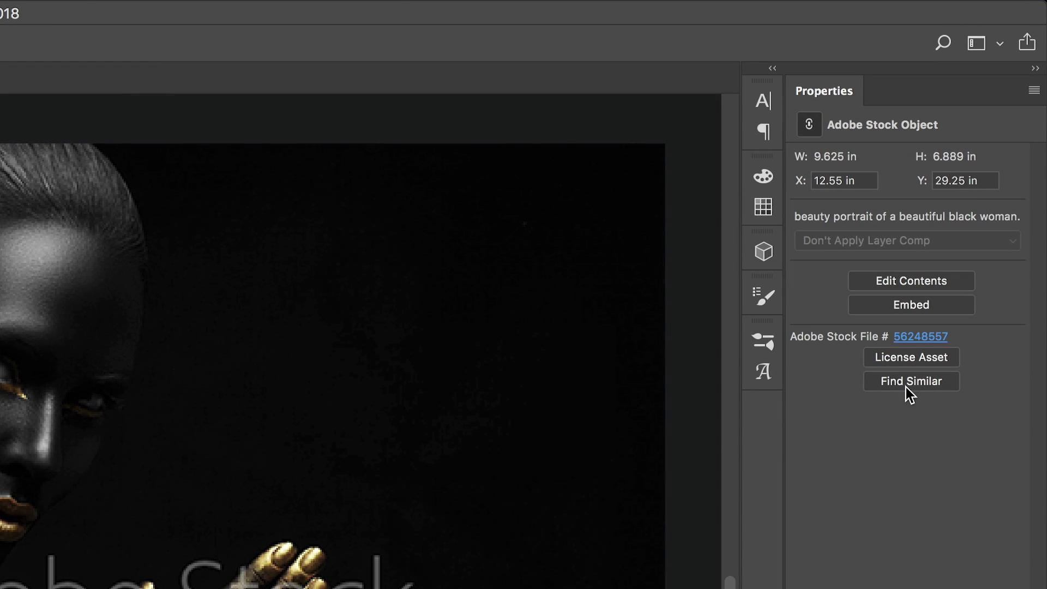
Find similar Stock images, license the watermarked portrait, and open the type layer's font list
left_click(906, 383)
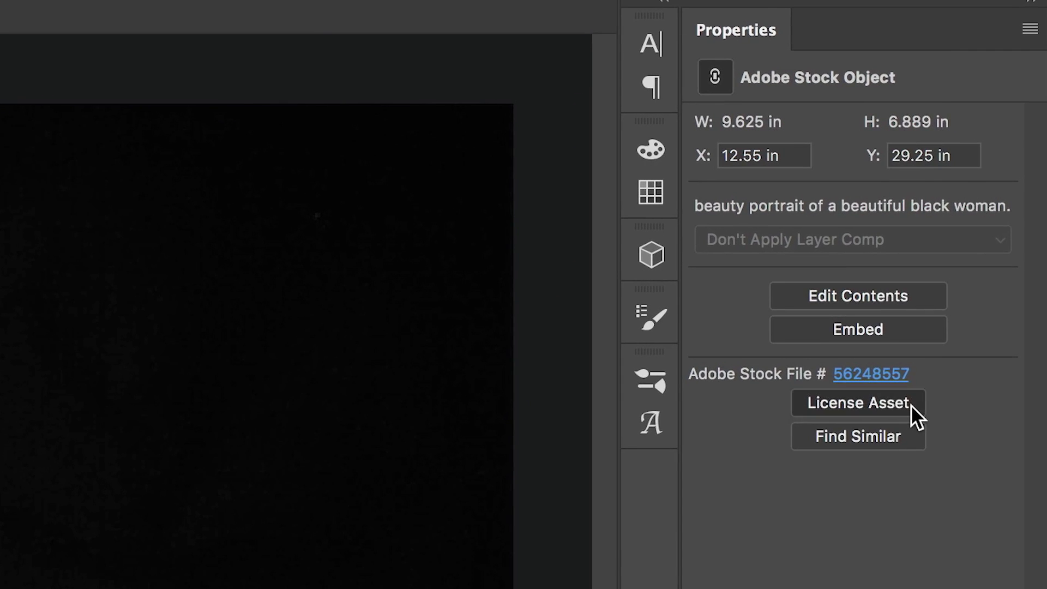
left_click(911, 404)
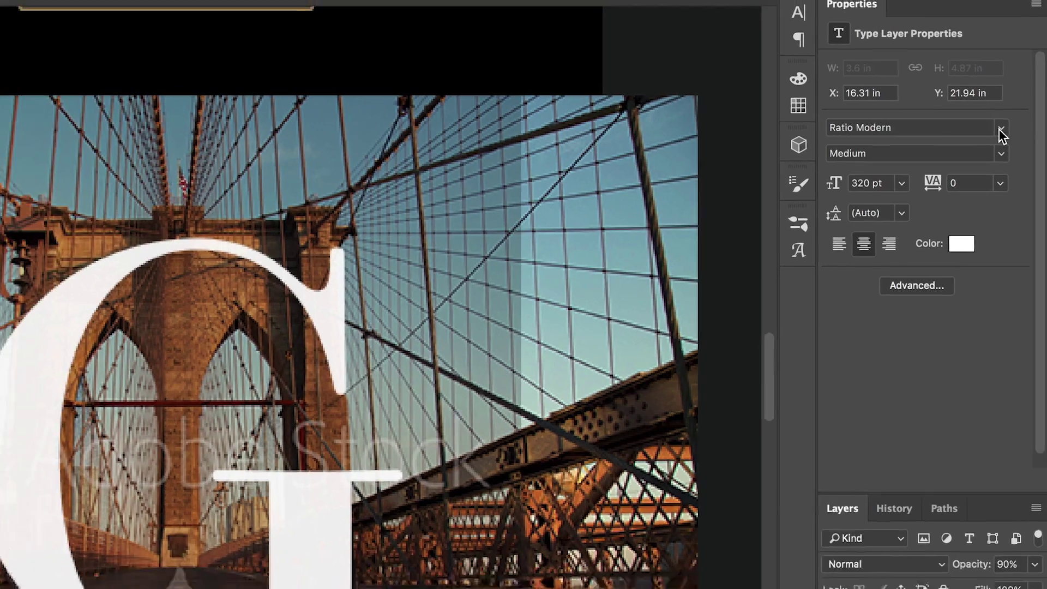
left_click(1002, 127)
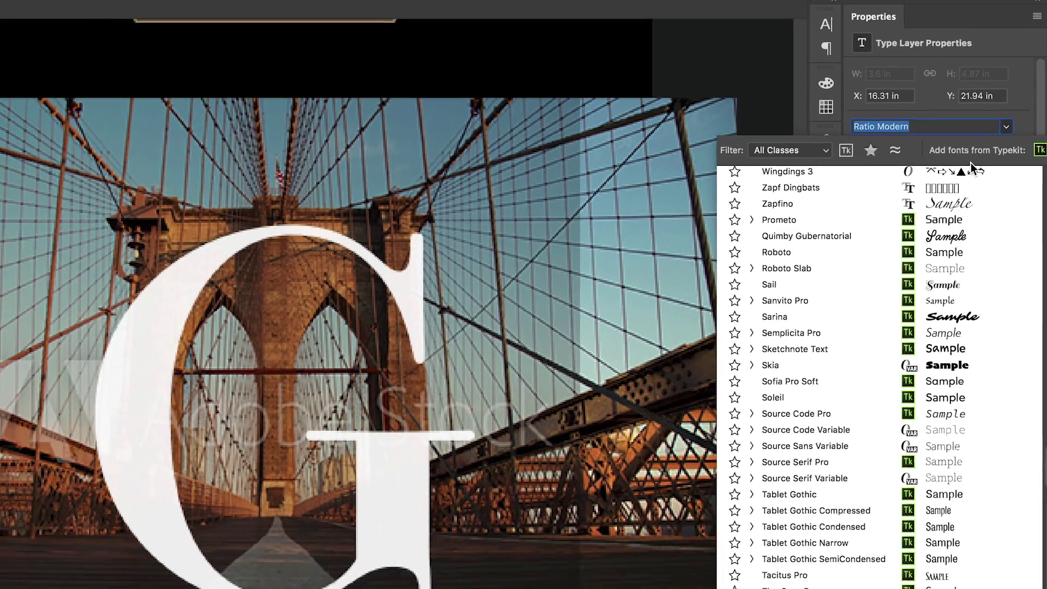